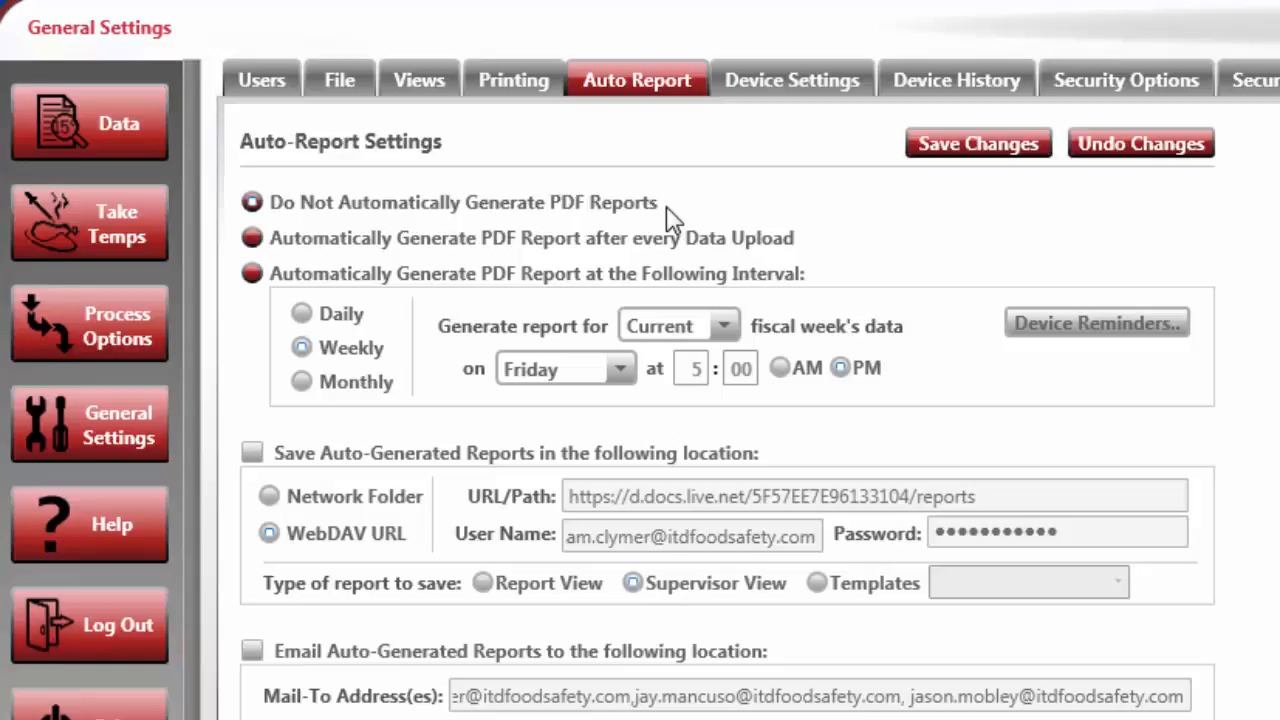
# Enable interval-based automatic PDF reports, trying Daily, Weekly and Monthly, leaving them weekly on Friday at 5:00 PM
pyautogui.click(777, 252)
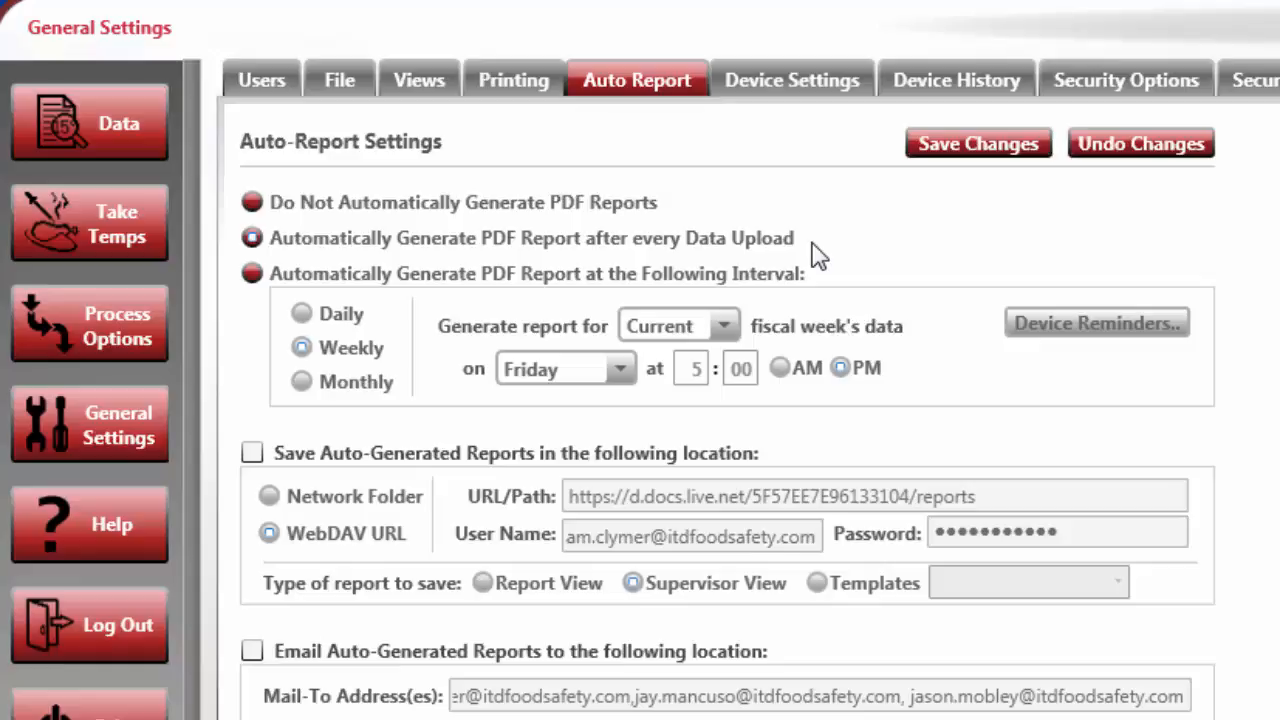
pyautogui.click(801, 276)
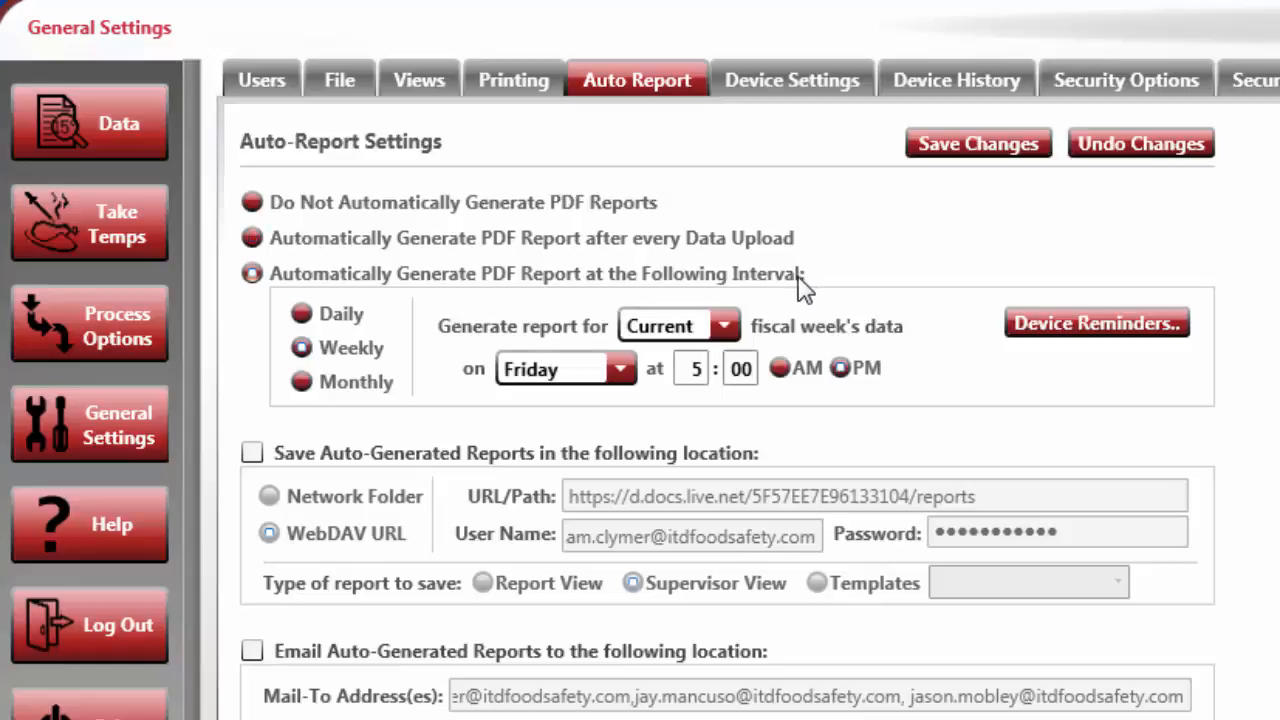
pyautogui.click(357, 333)
pyautogui.click(346, 352)
pyautogui.click(337, 390)
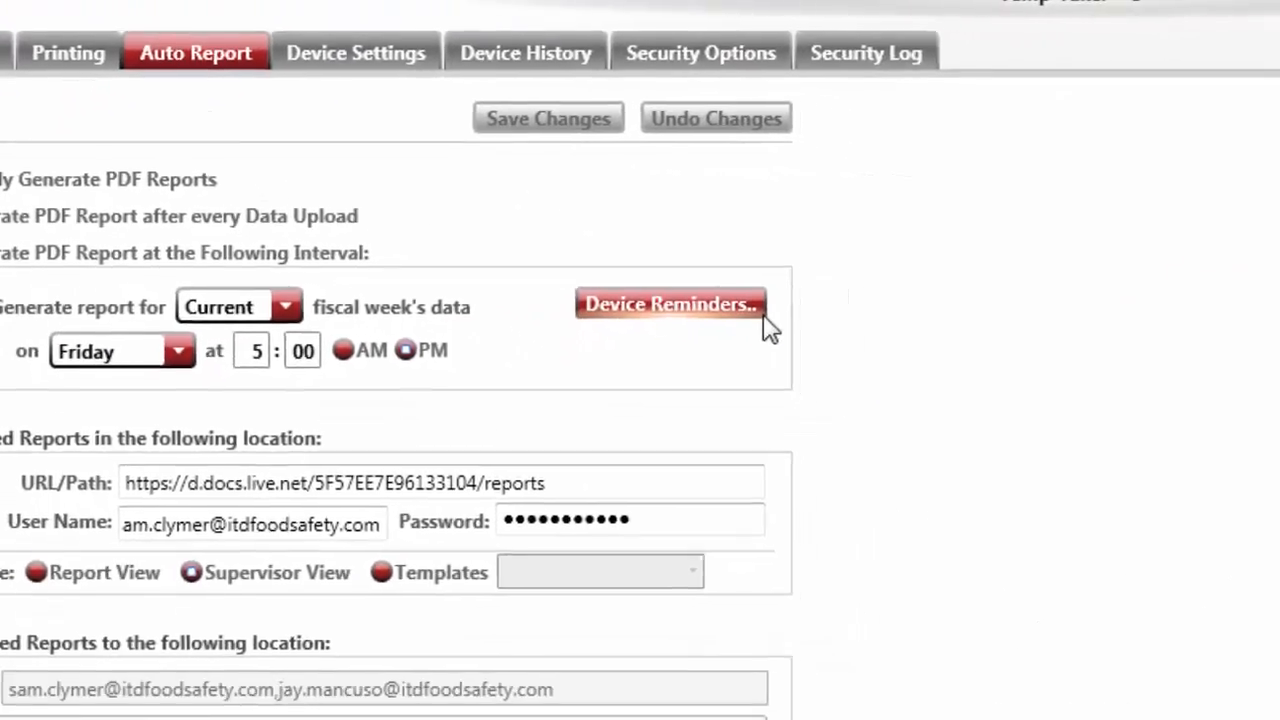
# Change the device reminder from 60 to 30 minutes before the auto-report and save it
pyautogui.click(512, 208)
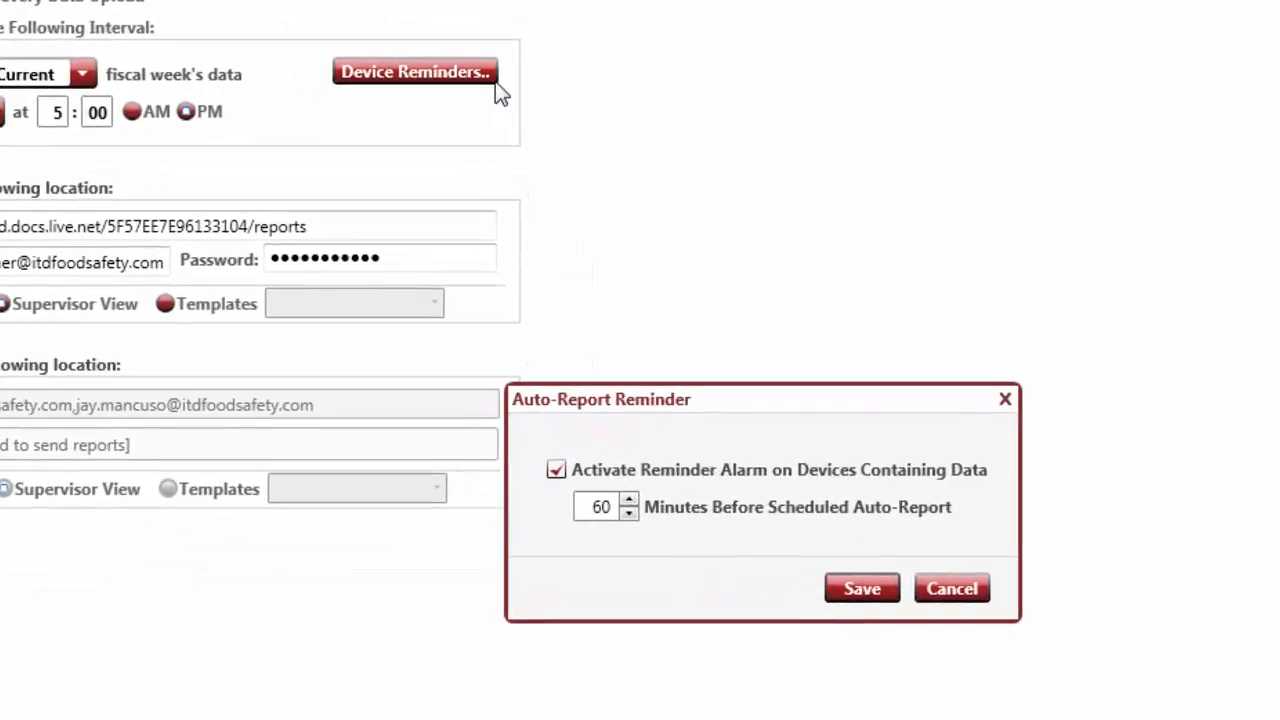
pyautogui.doubleClick(581, 509)
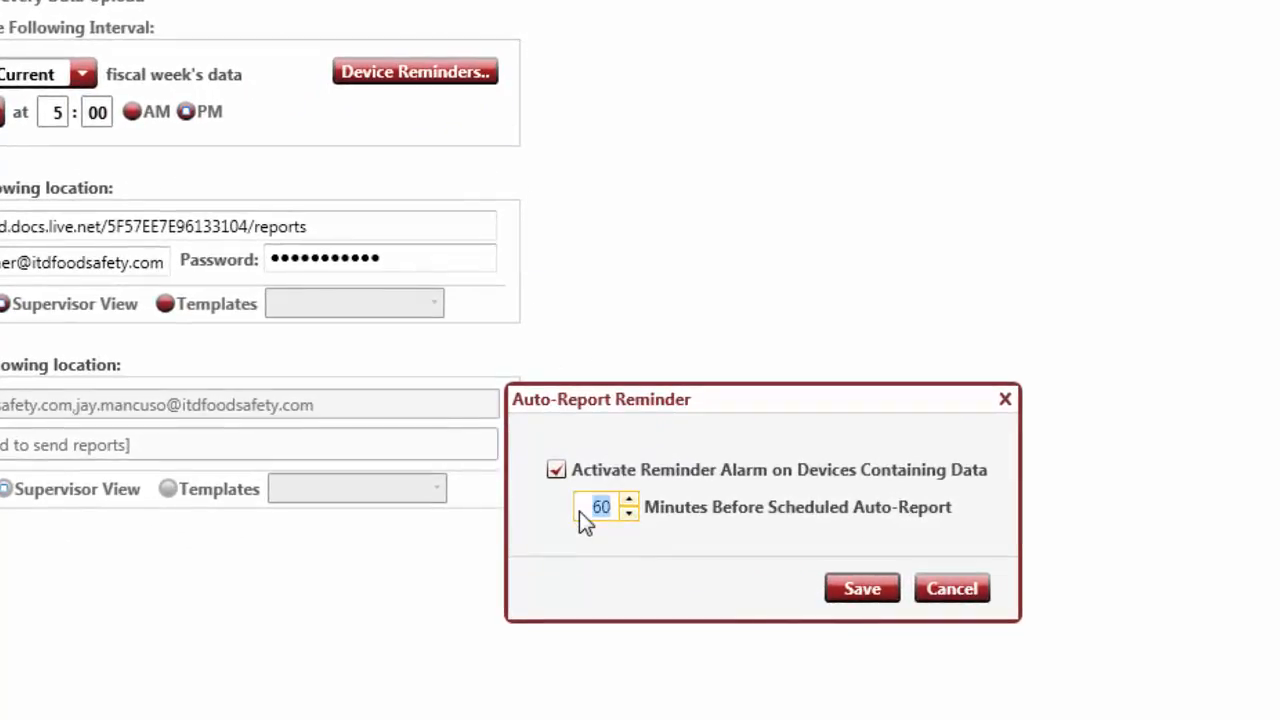
pyautogui.write('30')
pyautogui.click(838, 606)
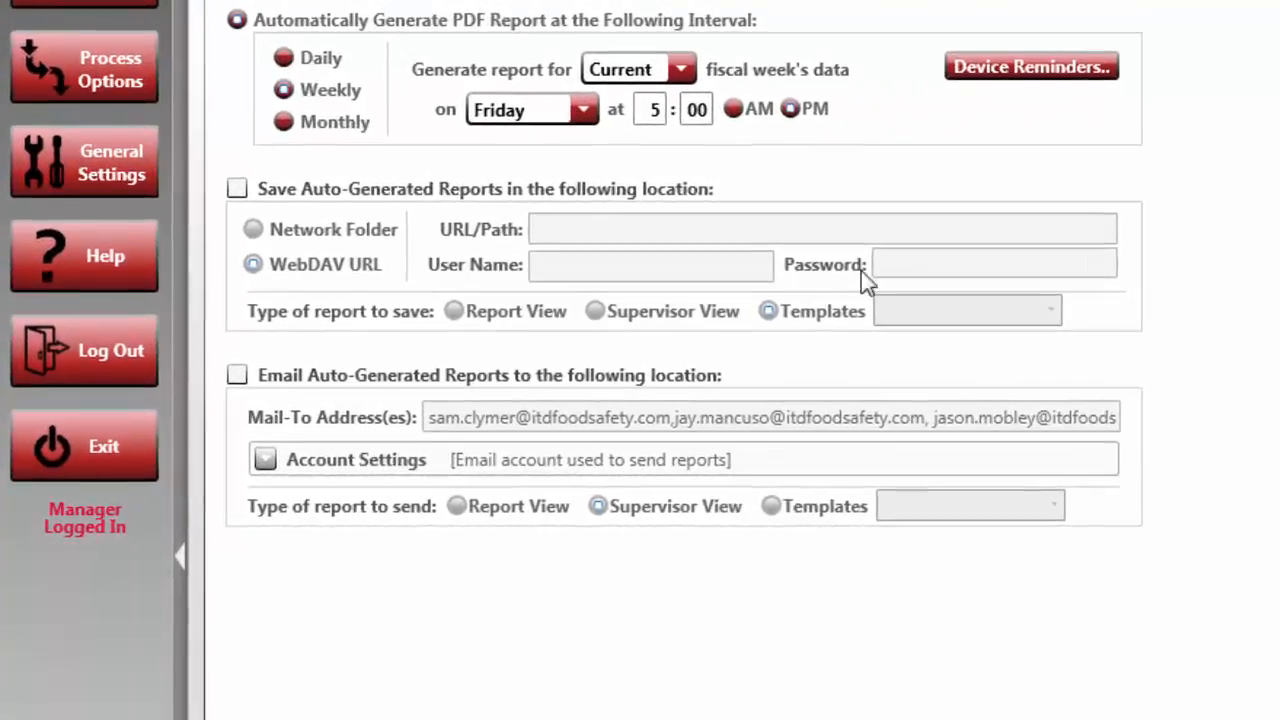
# Turn on saving and emailing of auto-generated reports and try the Report View, Supervisor View and Templates formats
pyautogui.click(240, 187)
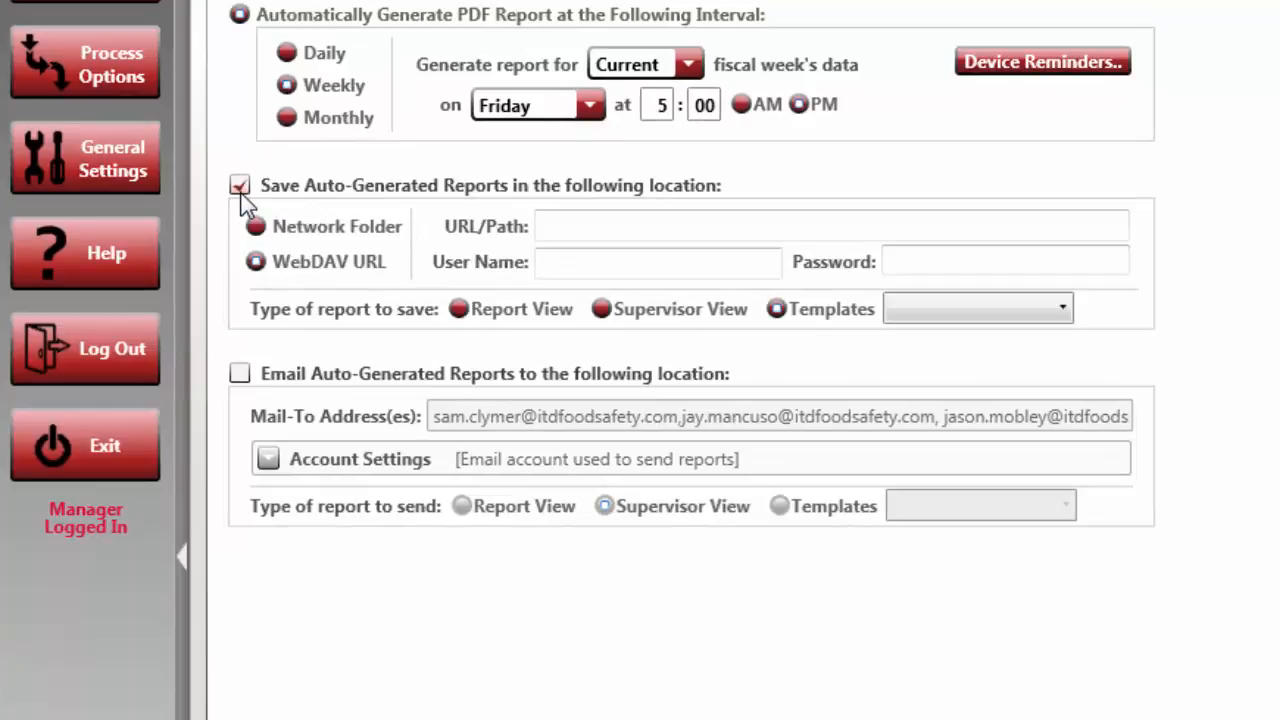
pyautogui.click(243, 377)
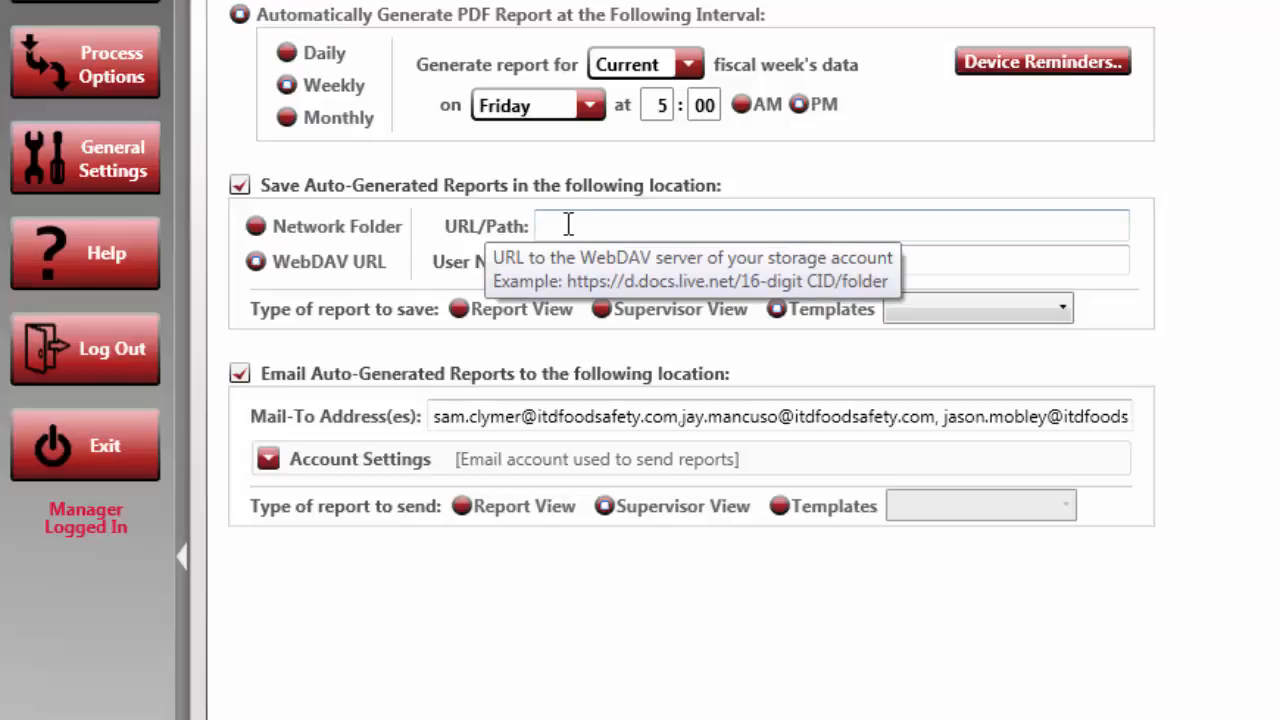
pyautogui.click(482, 309)
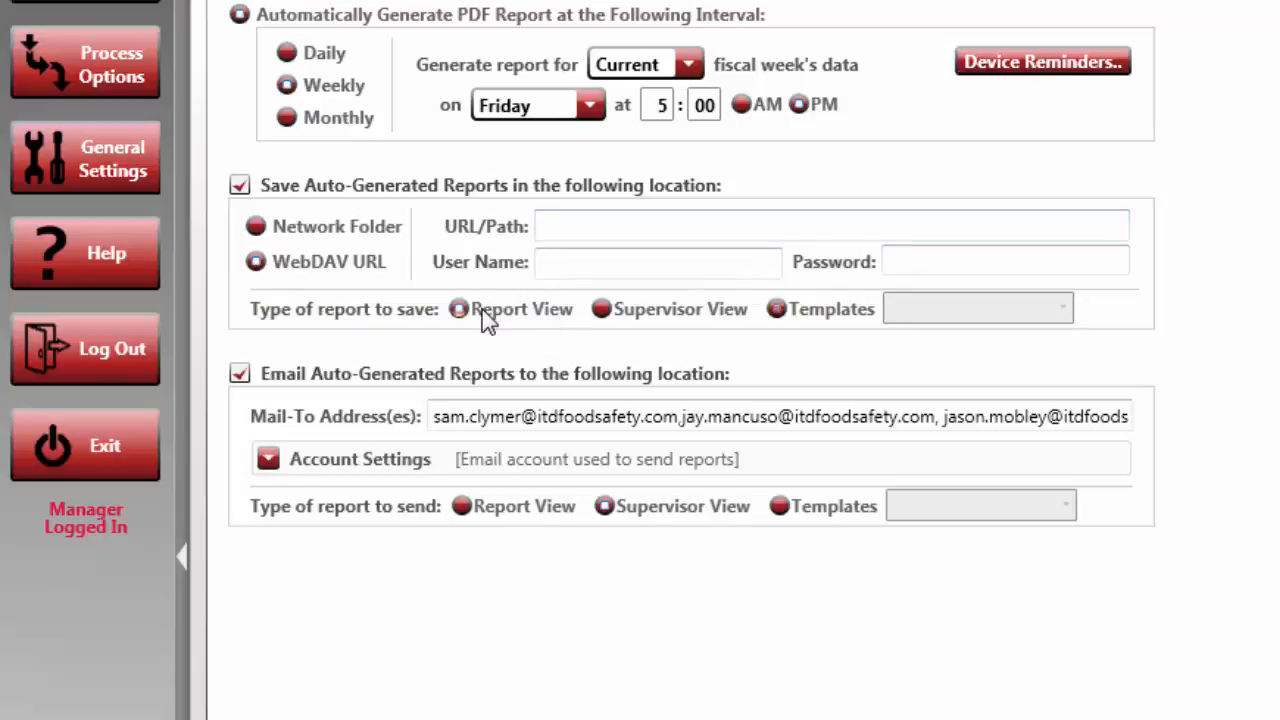
pyautogui.click(602, 310)
pyautogui.click(777, 310)
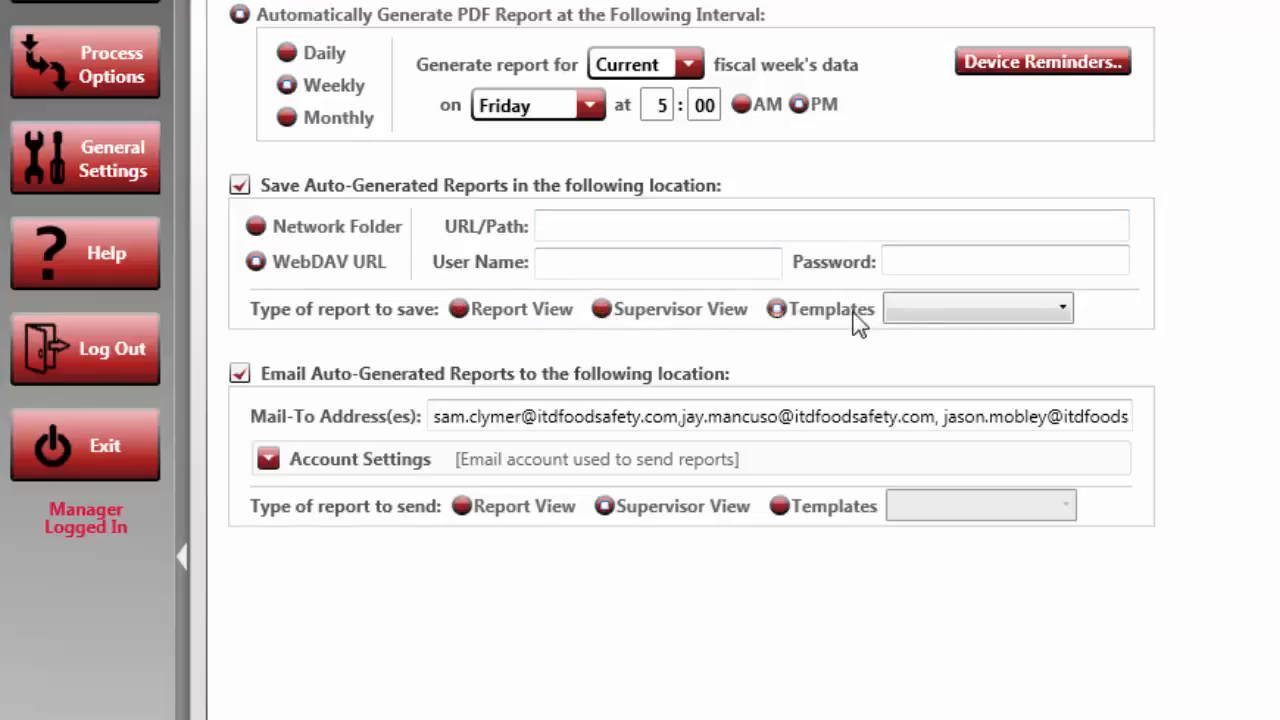
# Include the Checklists and Equipment templates in the report templates list
pyautogui.click(986, 311)
pyautogui.click(985, 345)
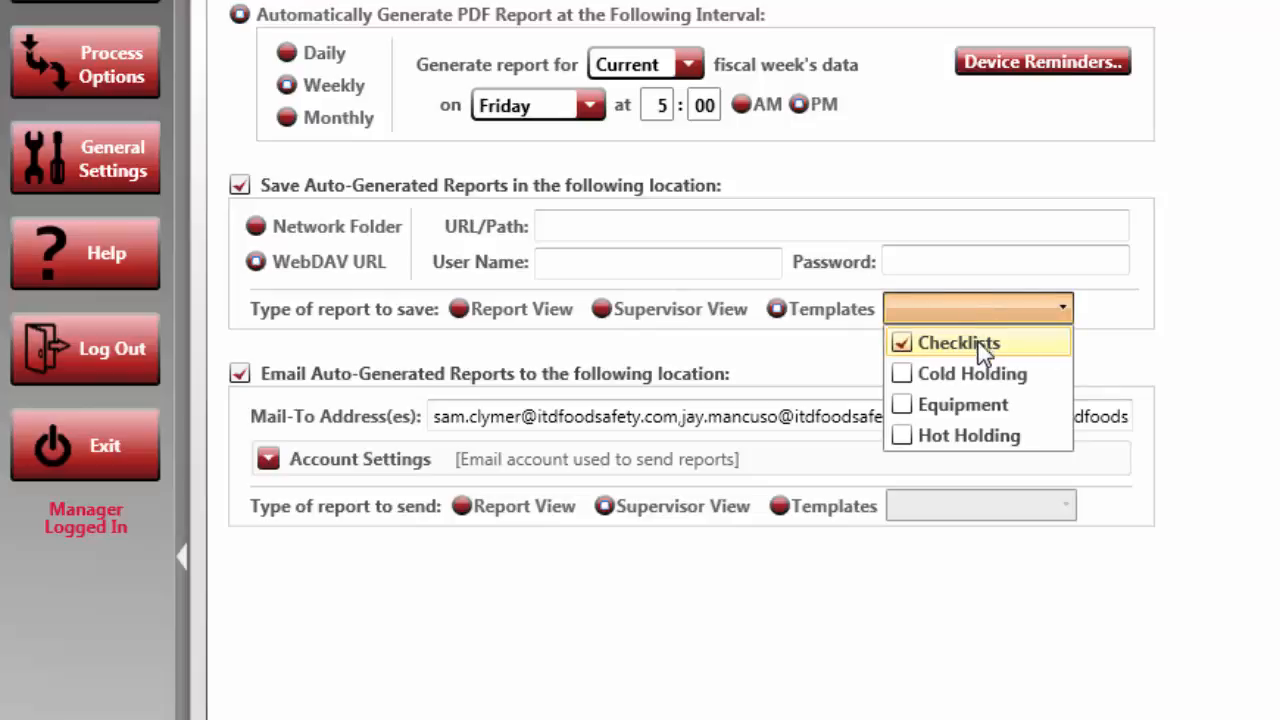
pyautogui.click(981, 412)
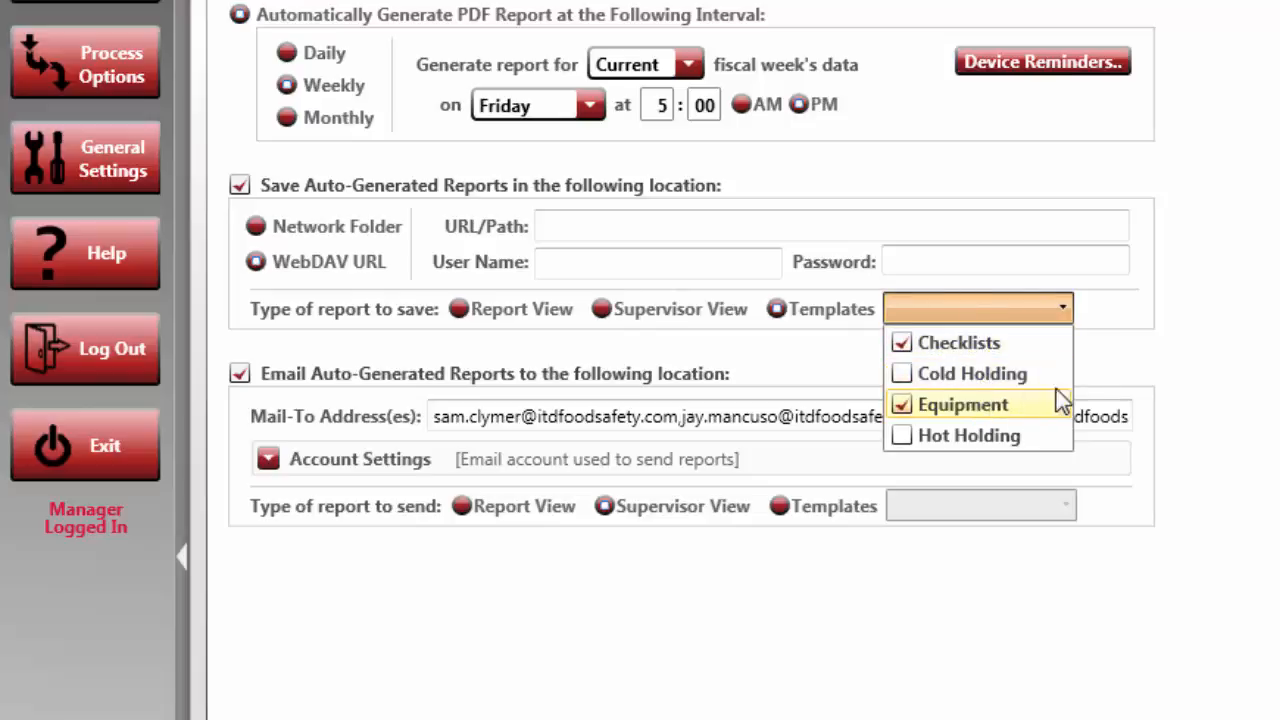
pyautogui.click(1133, 360)
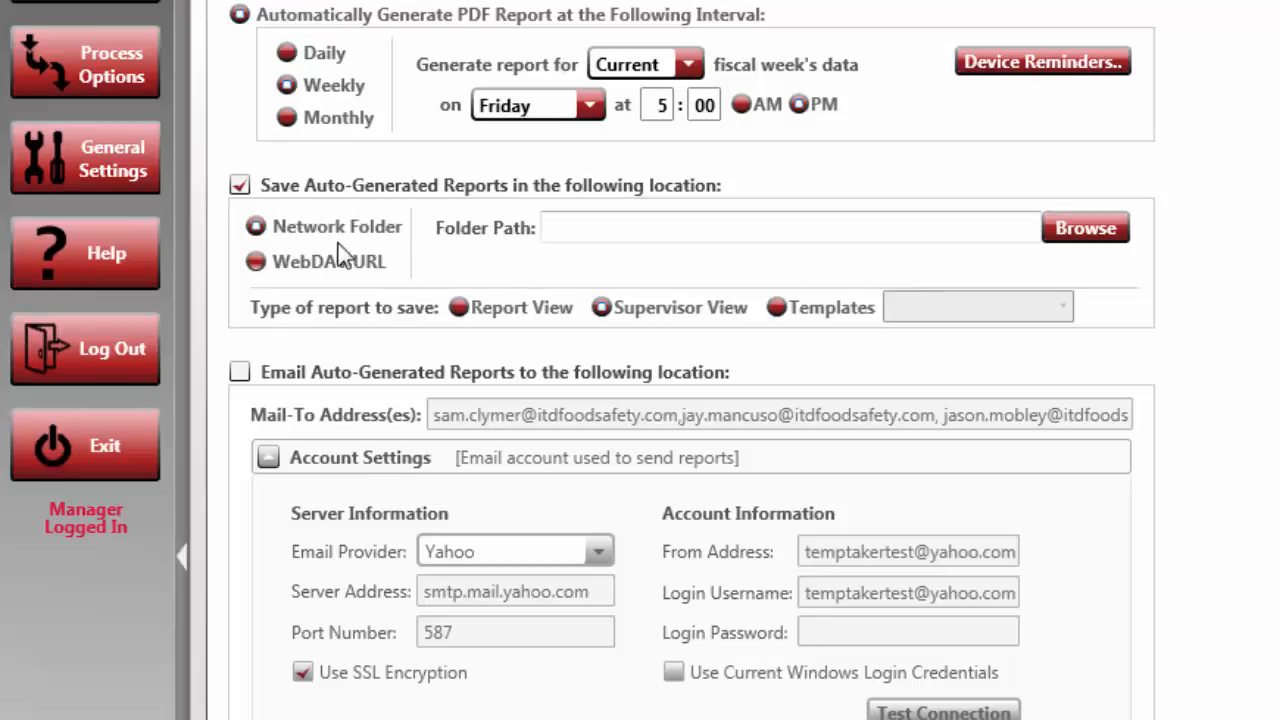
# Choose WebDAV as the save location and paste the docs.live.net address into its URL field
pyautogui.click(291, 270)
pyautogui.click(574, 231)
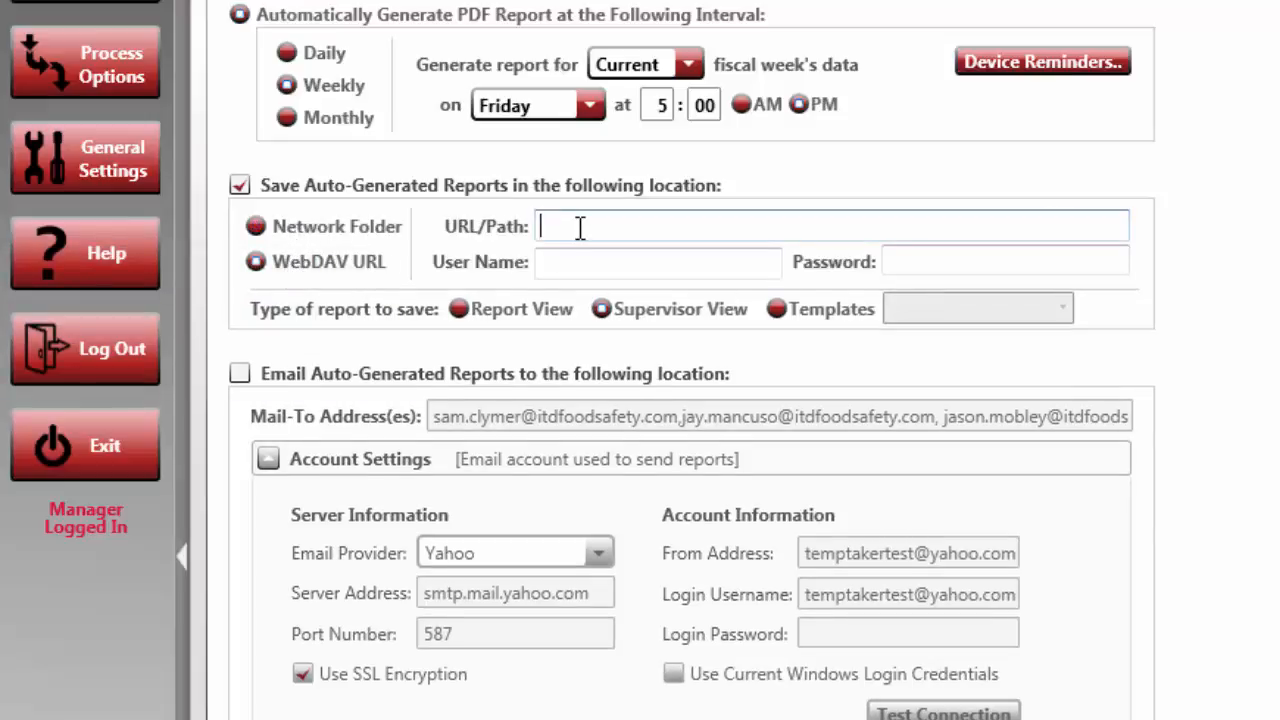
pyautogui.rightClick(576, 232)
pyautogui.click(489, 322)
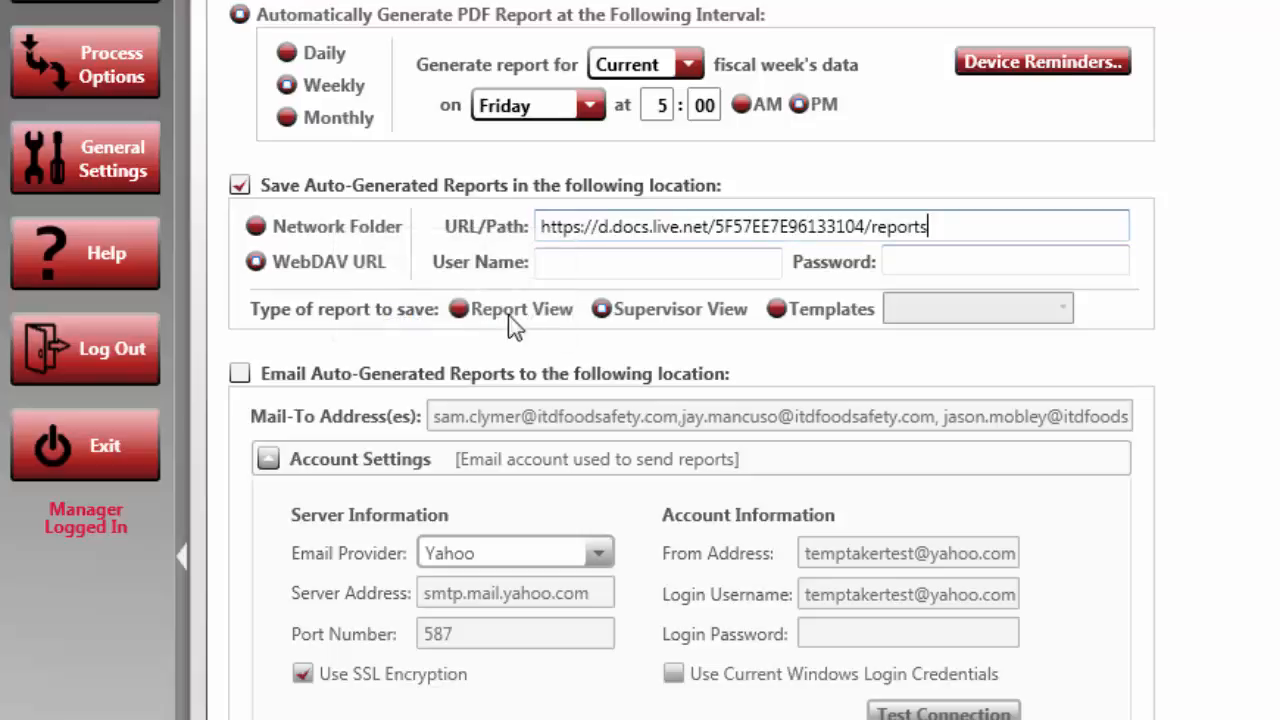
# Enter the WebDAV user name and account password, then save the auto-report settings
pyautogui.click(573, 270)
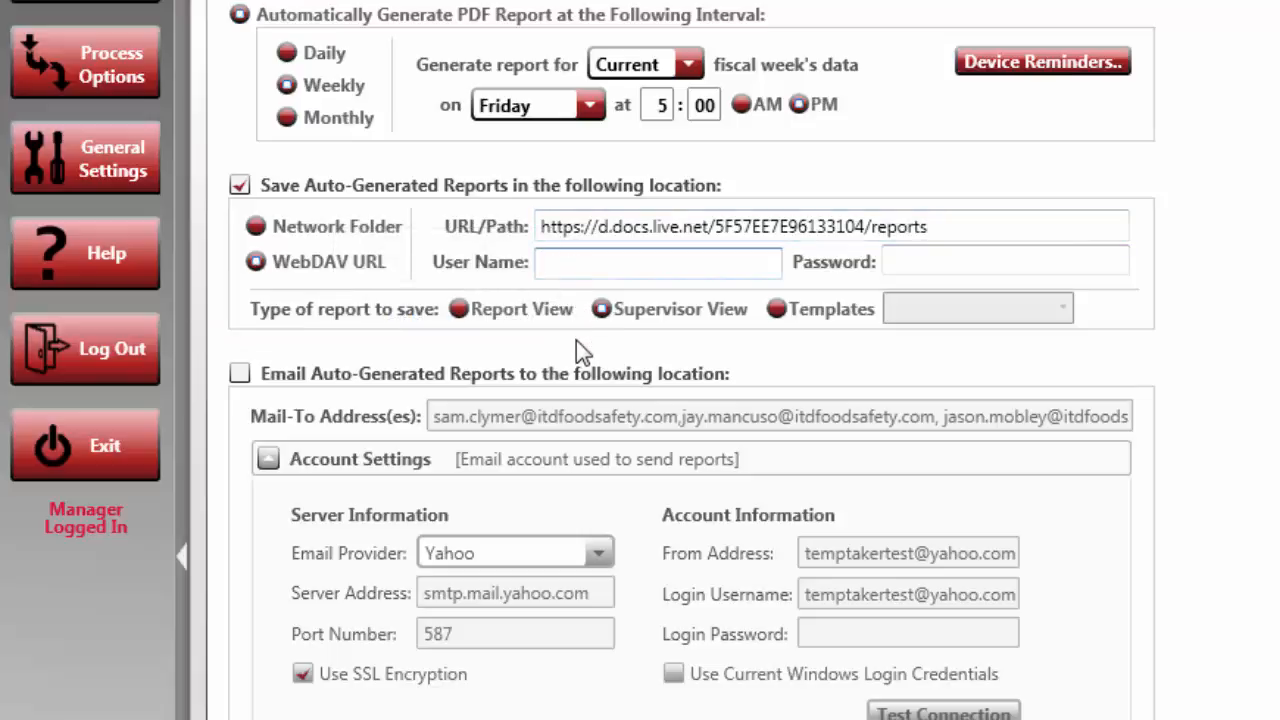
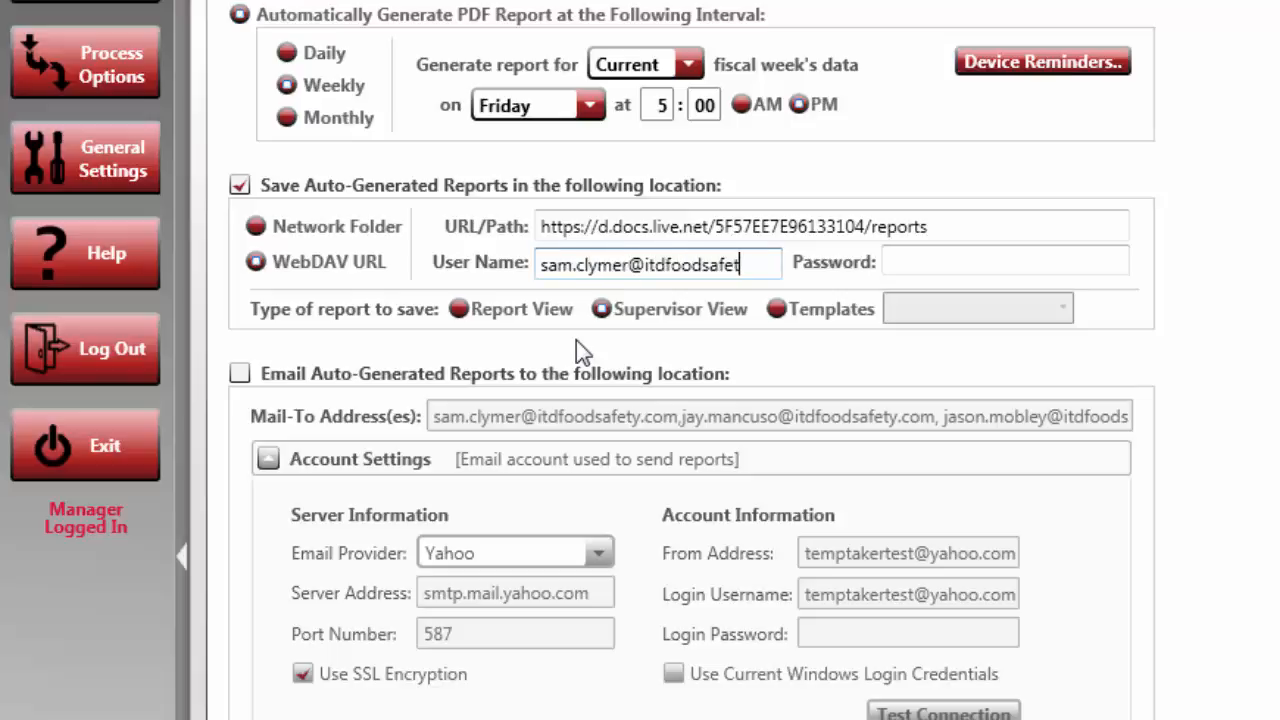
pyautogui.press('Tab')
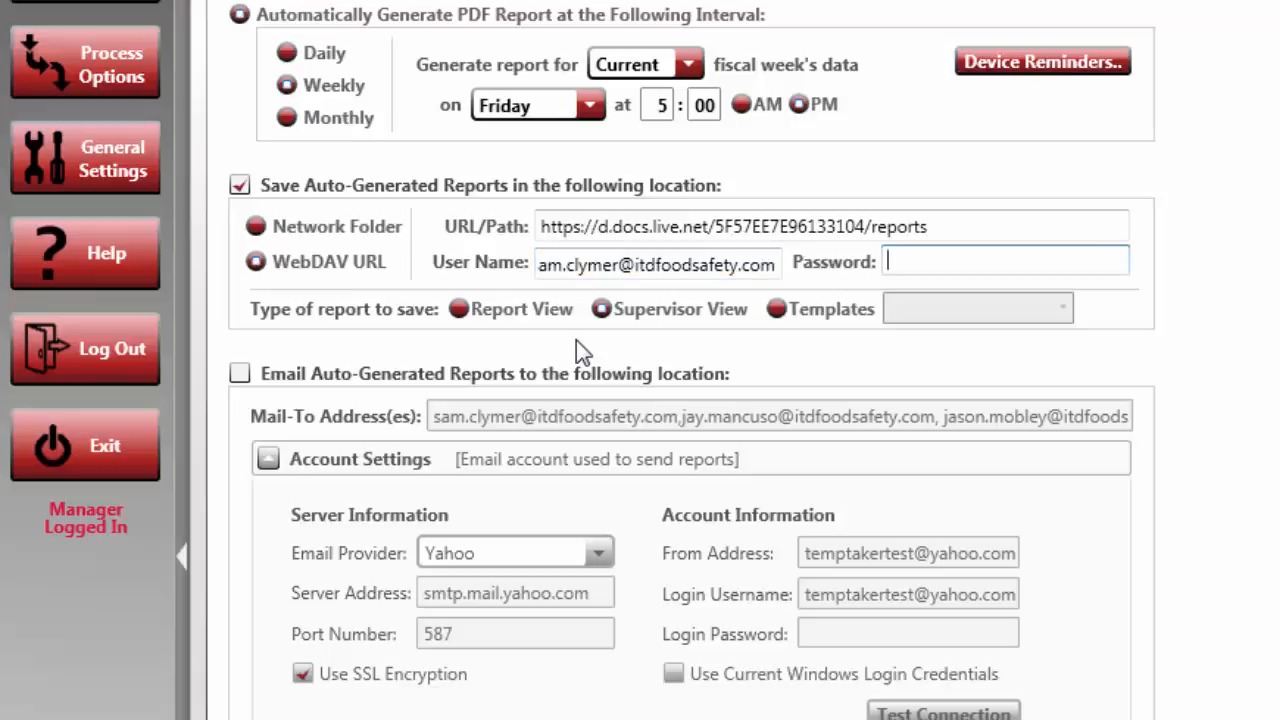
pyautogui.write('password123')
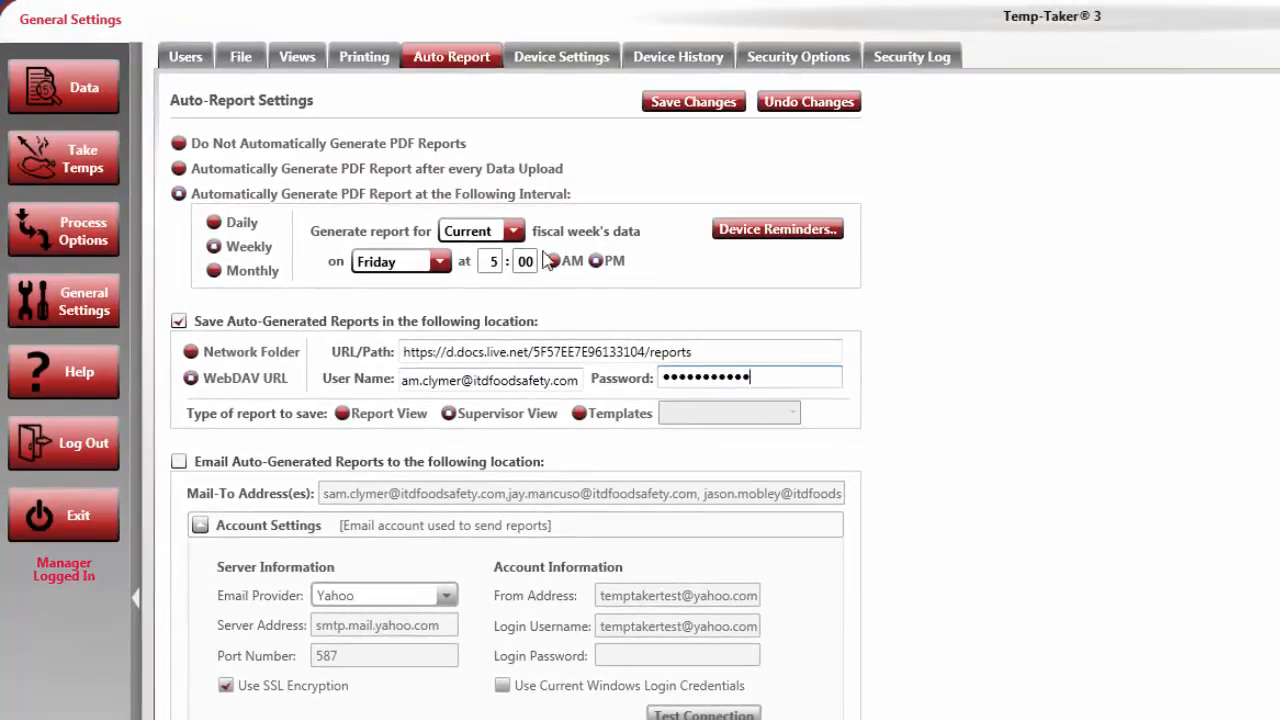
pyautogui.click(648, 104)
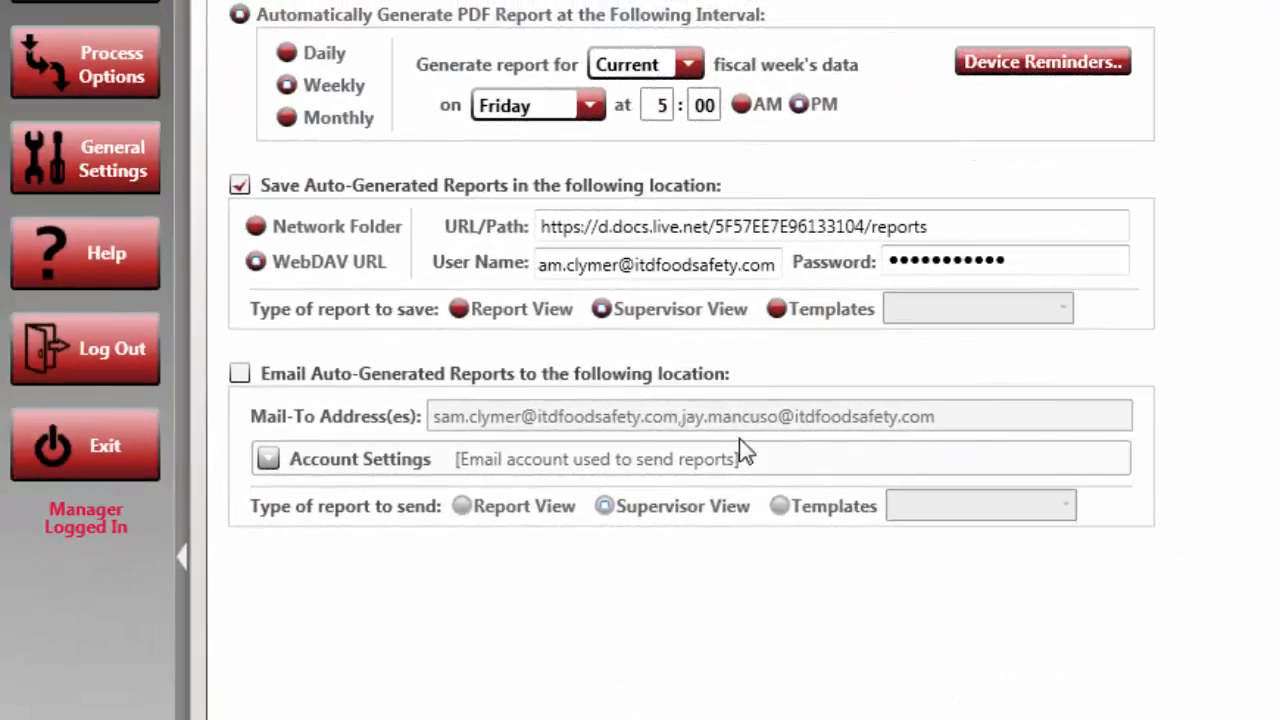
# Re-enable emailing of auto-generated reports and append a third recipient's e-mail address to Mail-To
pyautogui.click(295, 381)
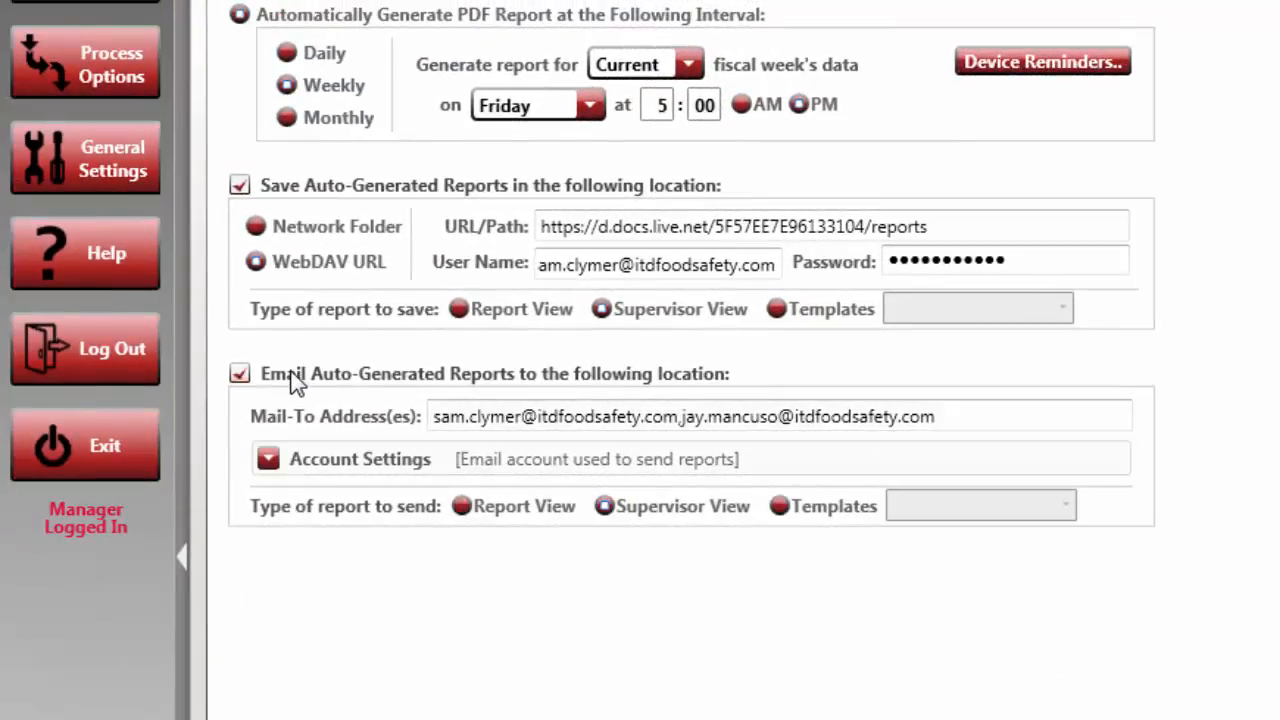
pyautogui.click(969, 410)
pyautogui.write(', ')
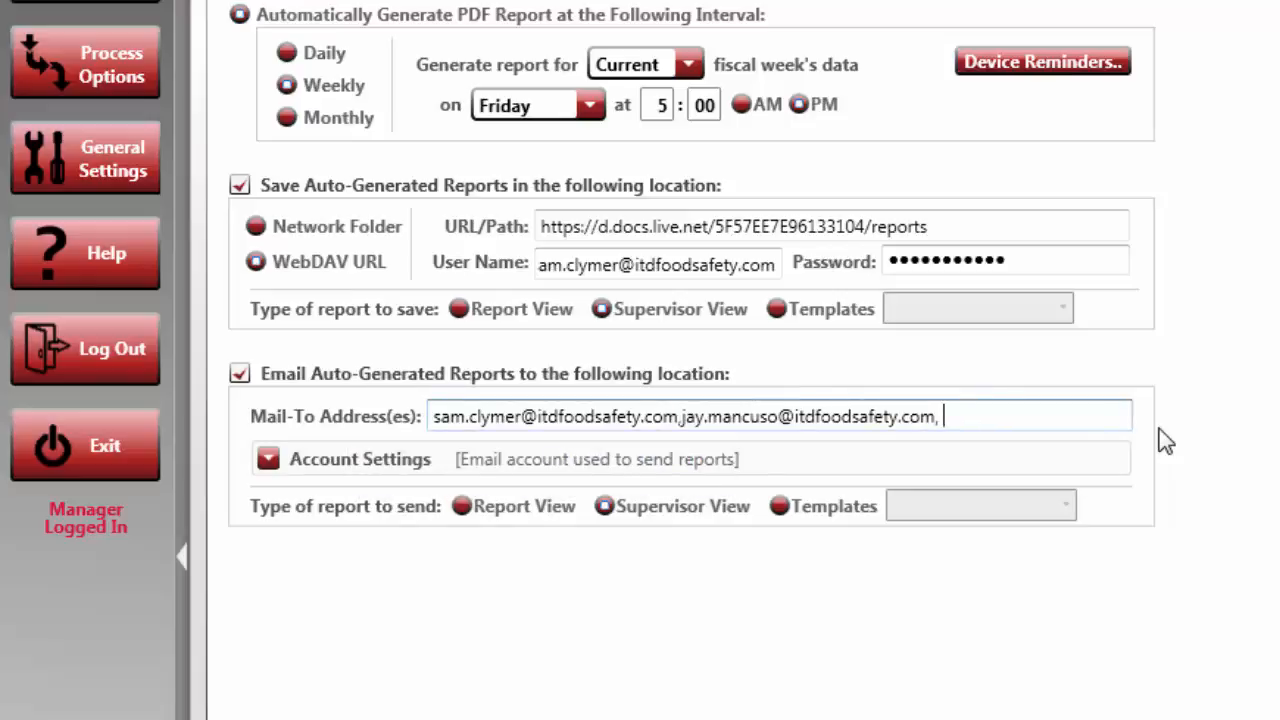
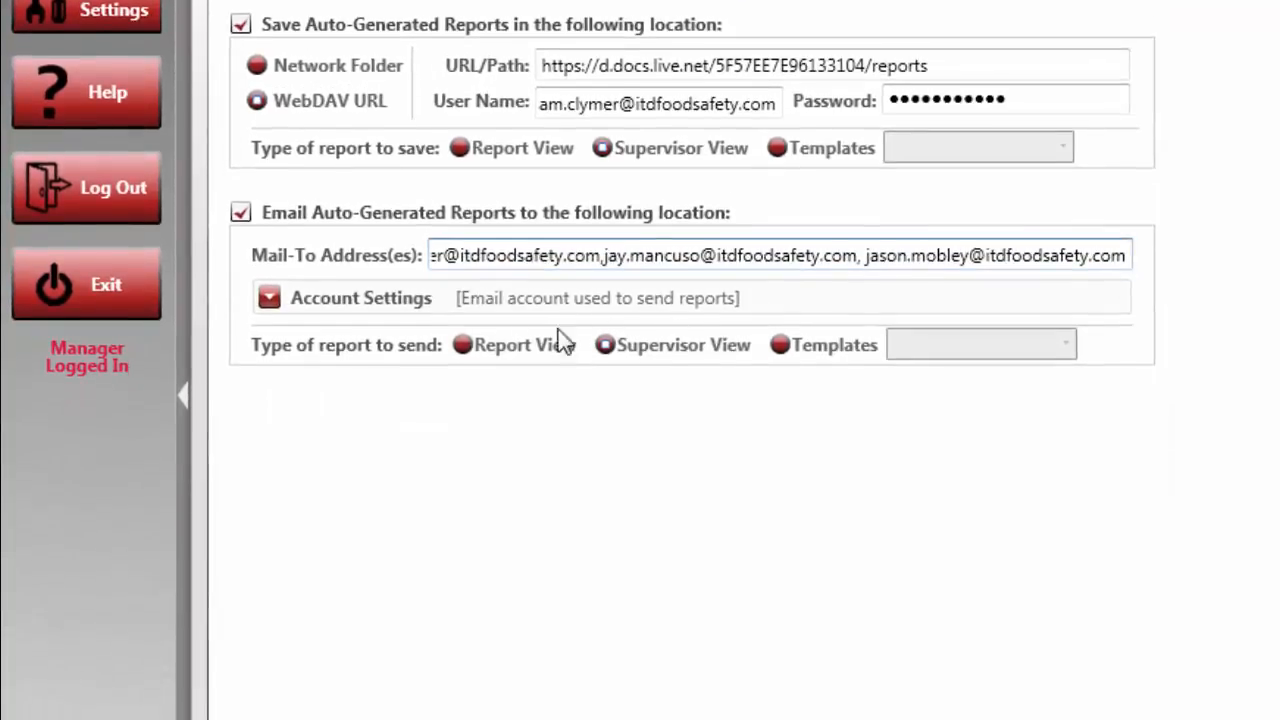
# Keep Yahoo as the email provider and enter the sending account's login password
pyautogui.click(306, 327)
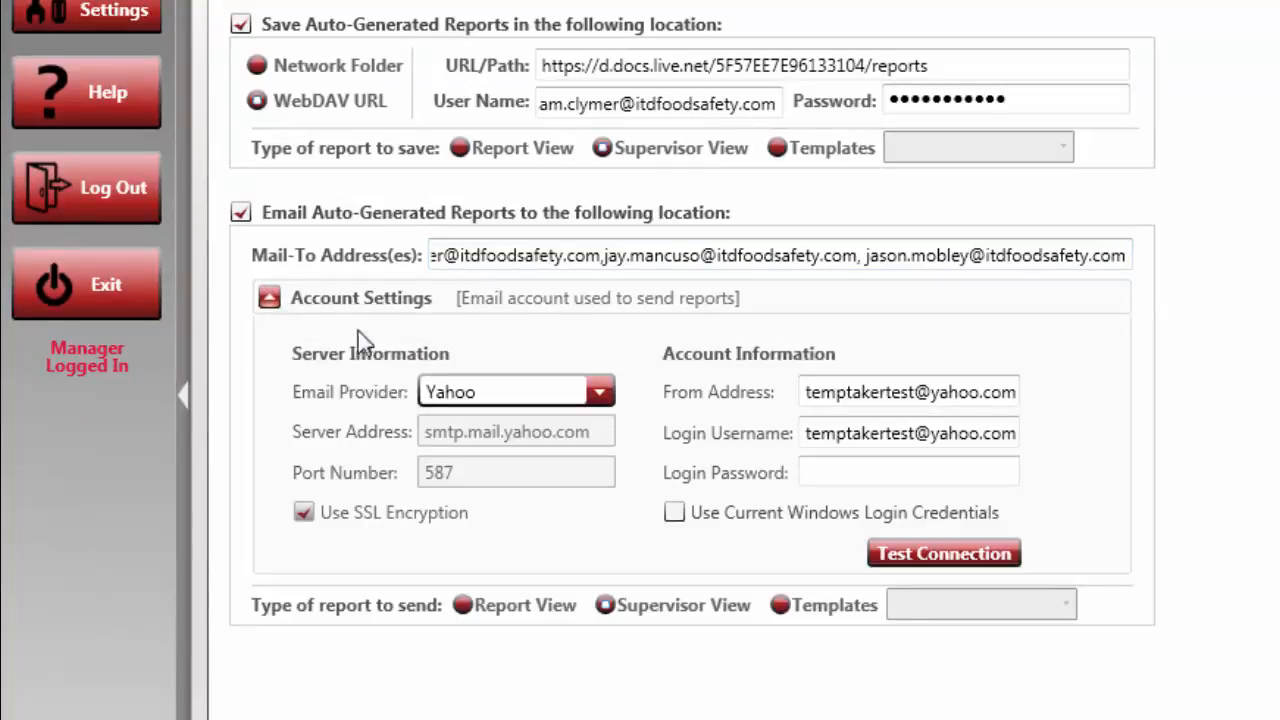
pyautogui.click(515, 396)
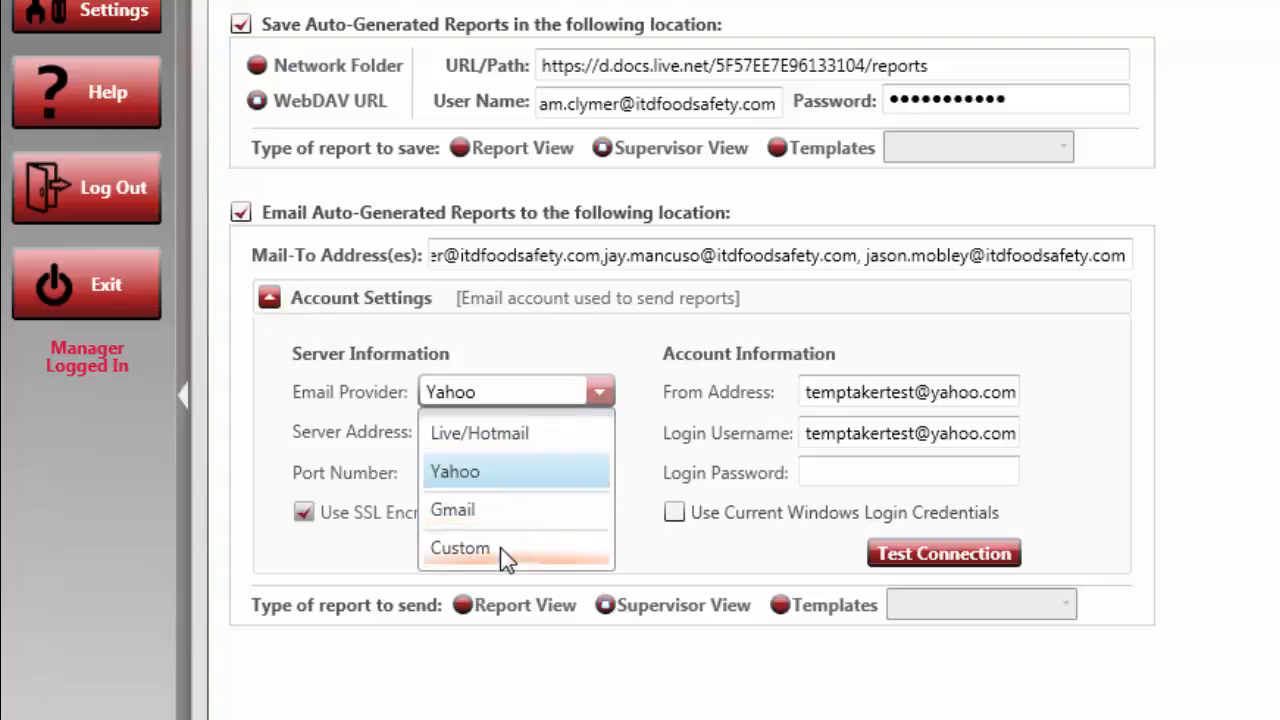
pyautogui.click(645, 563)
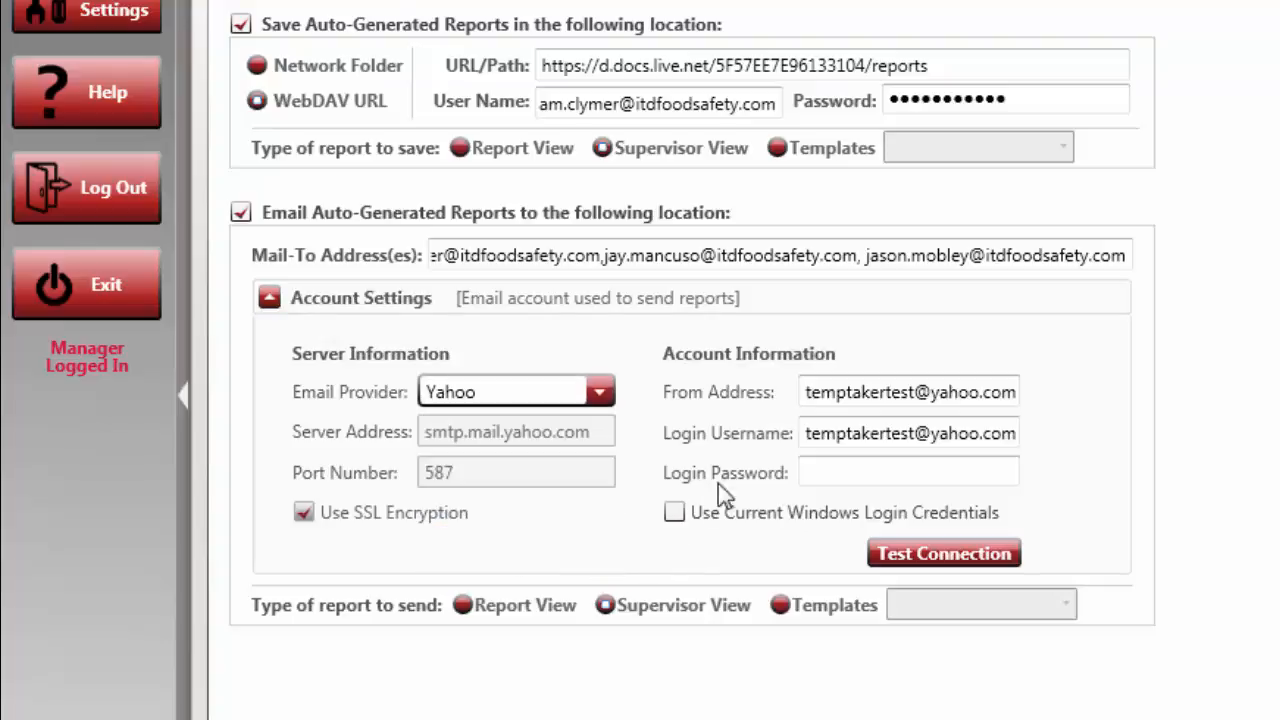
pyautogui.click(819, 397)
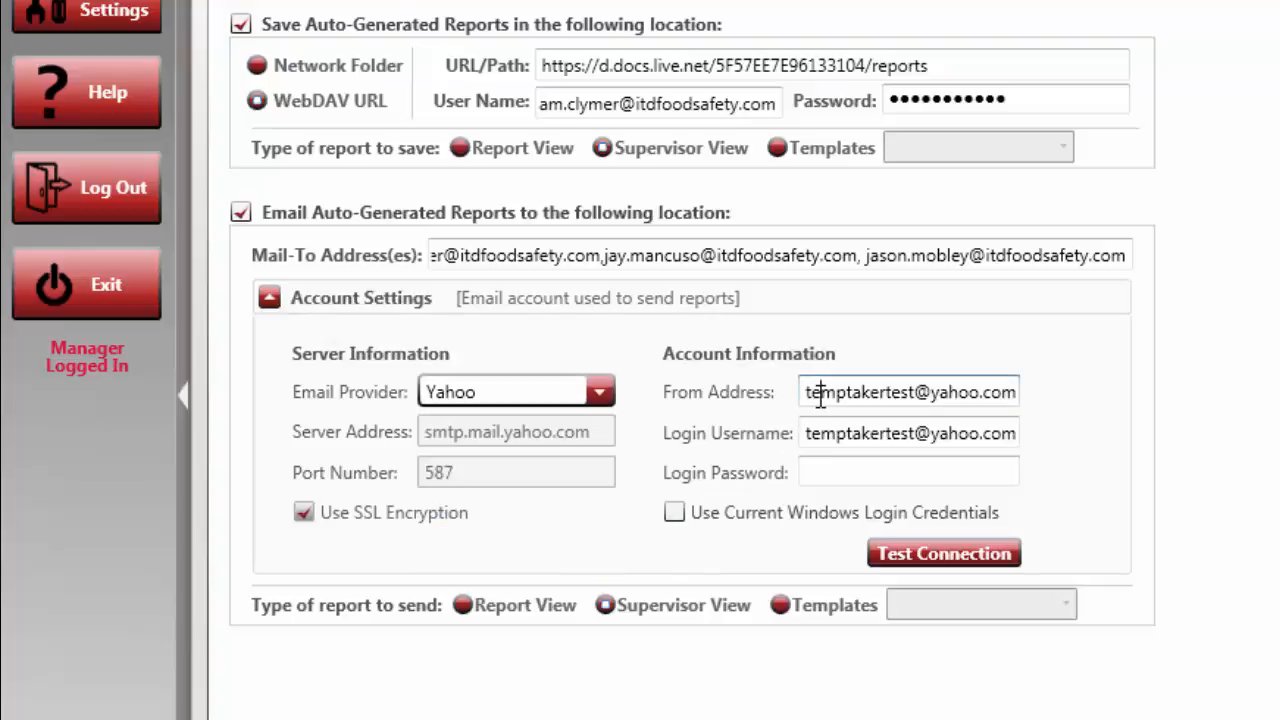
pyautogui.click(823, 468)
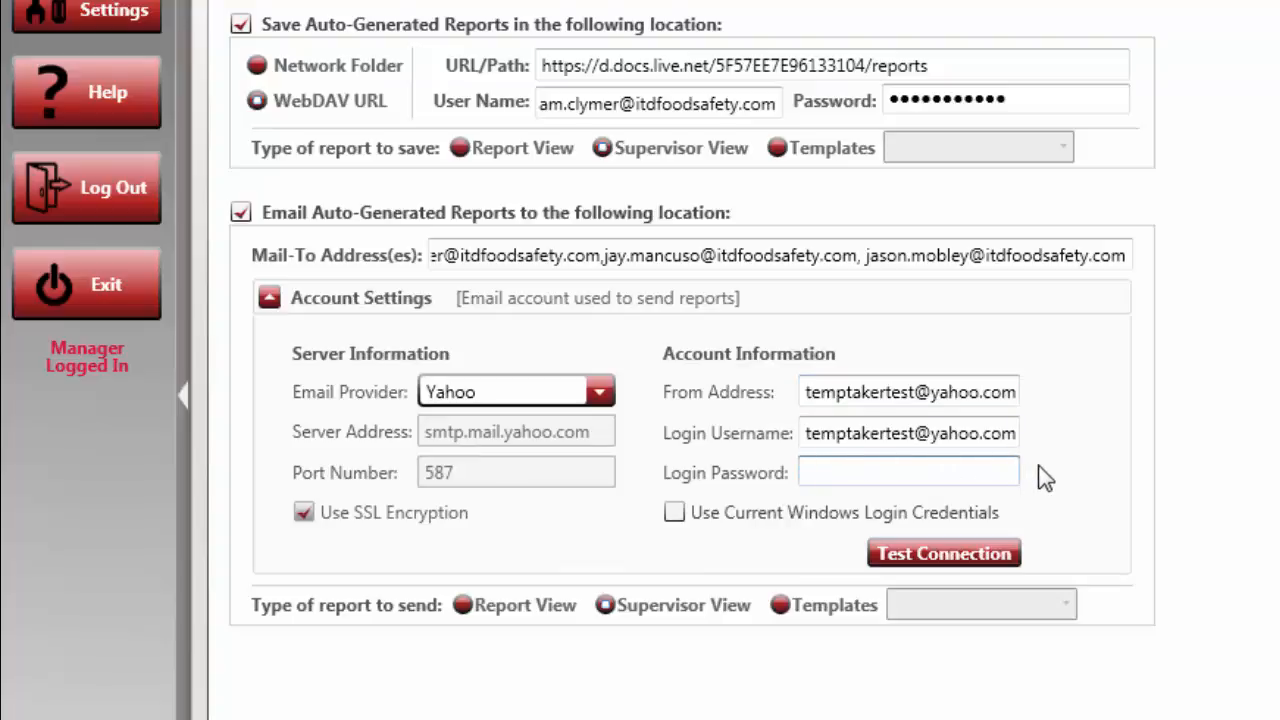
pyautogui.write('••••••••')
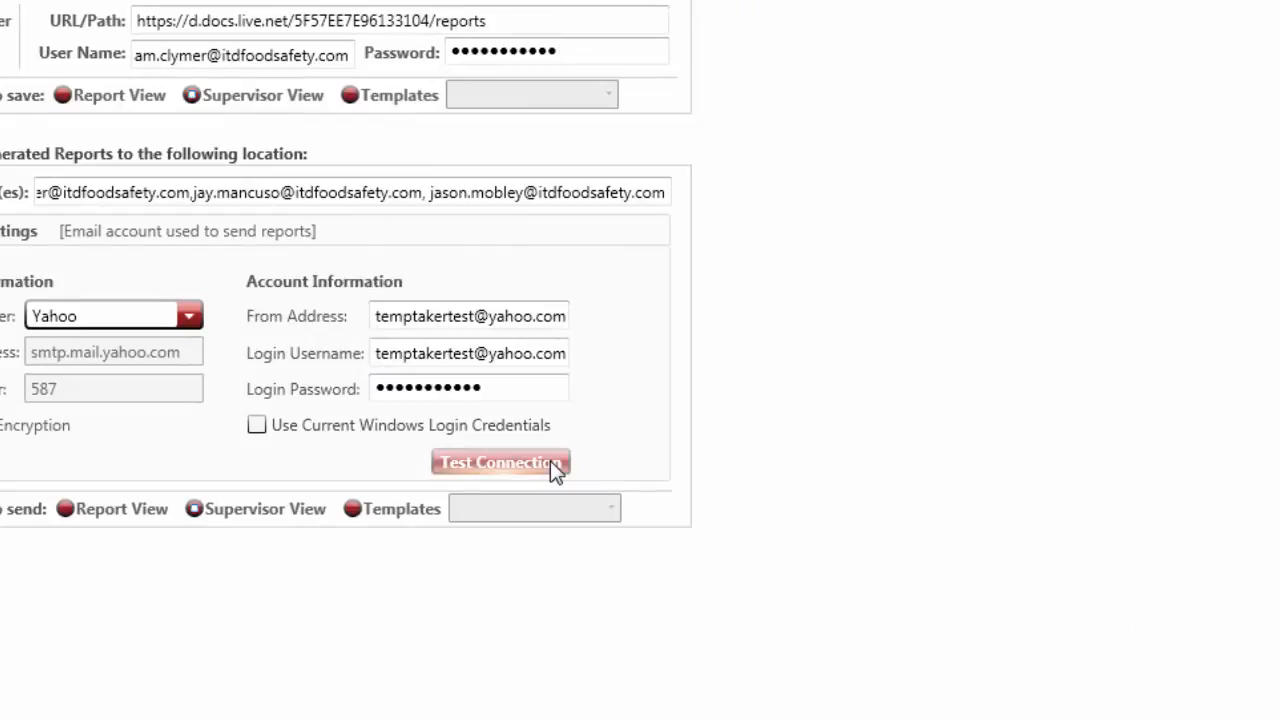
# Send a test email to verify the account, then switch the email provider to Custom
pyautogui.click(556, 464)
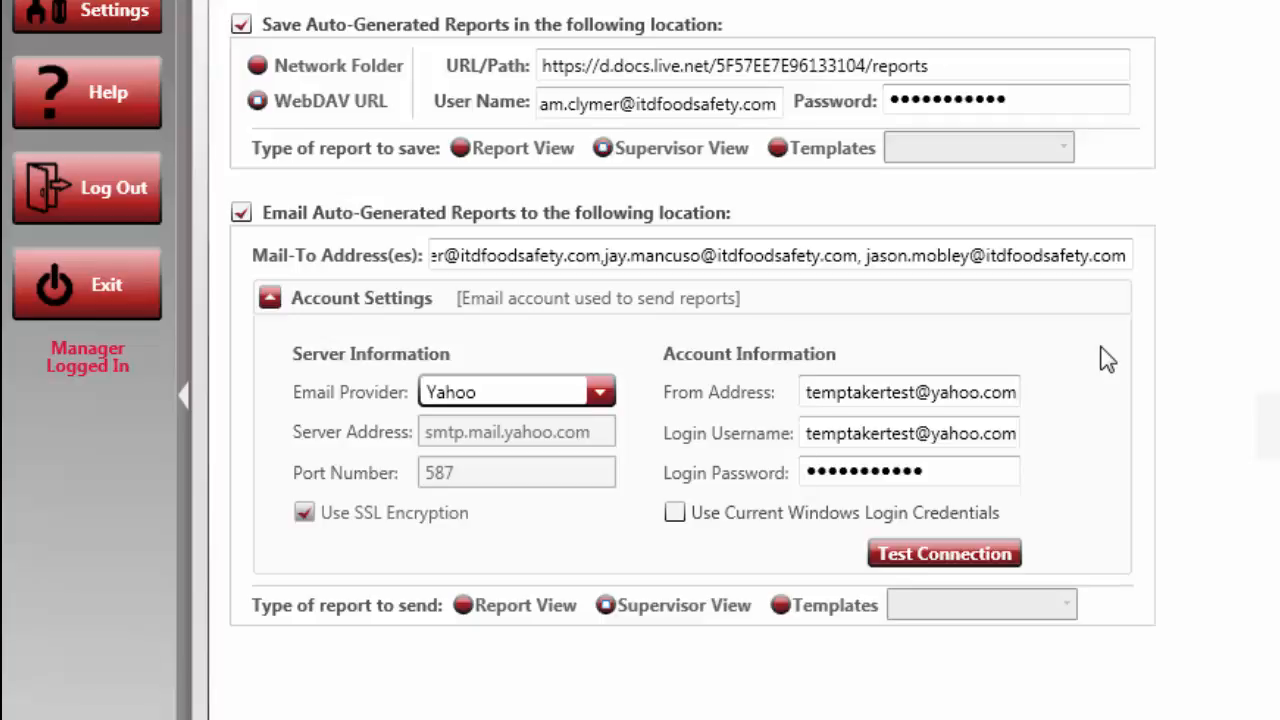
pyautogui.click(603, 397)
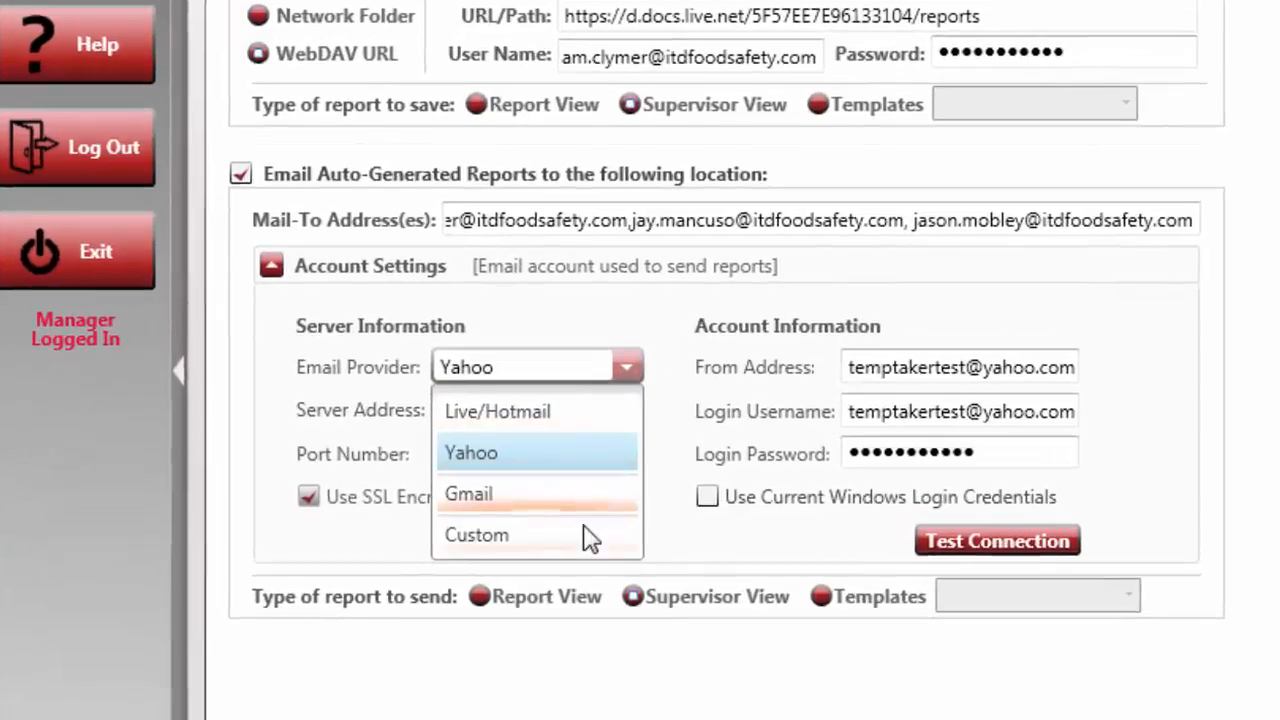
pyautogui.click(565, 548)
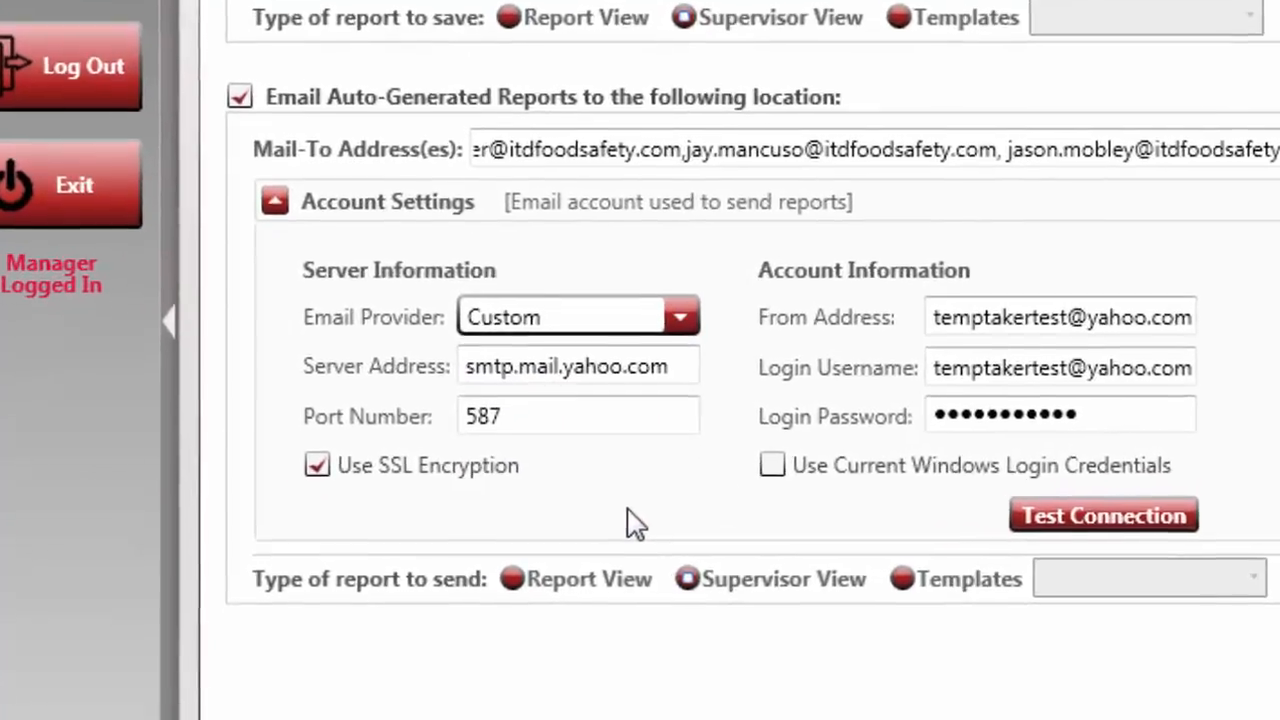